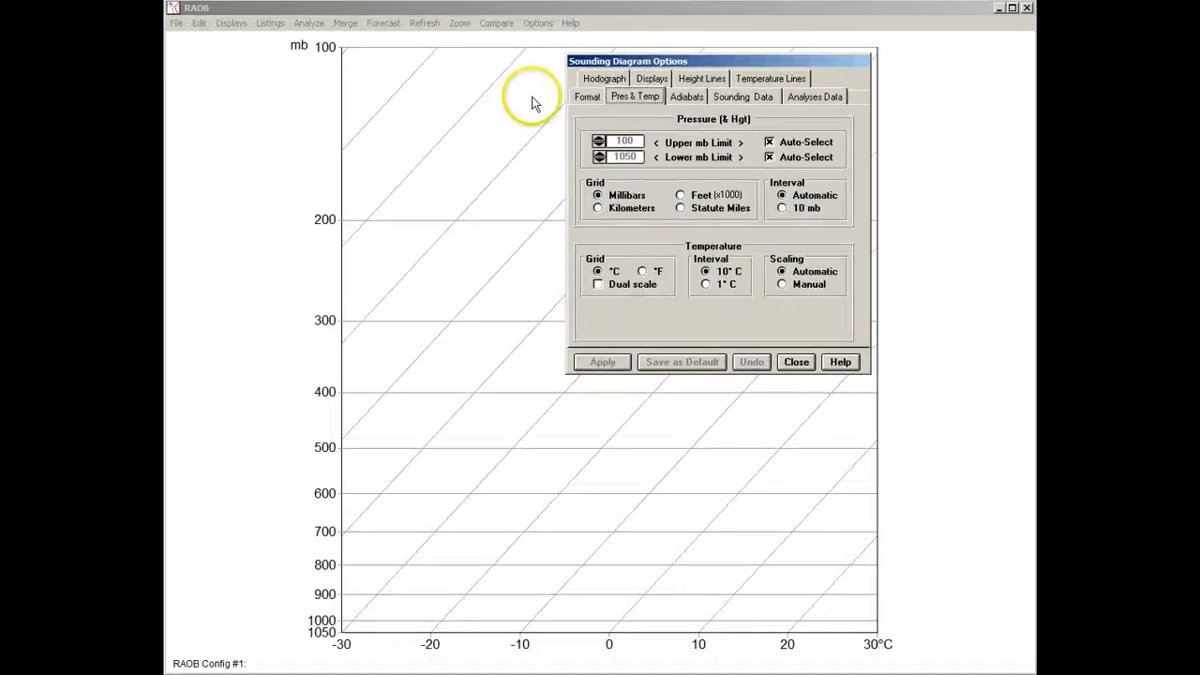
Step: Set the upper pressure limit to 500 mb and apply it to the sounding diagram
click(598, 142)
click(598, 142)
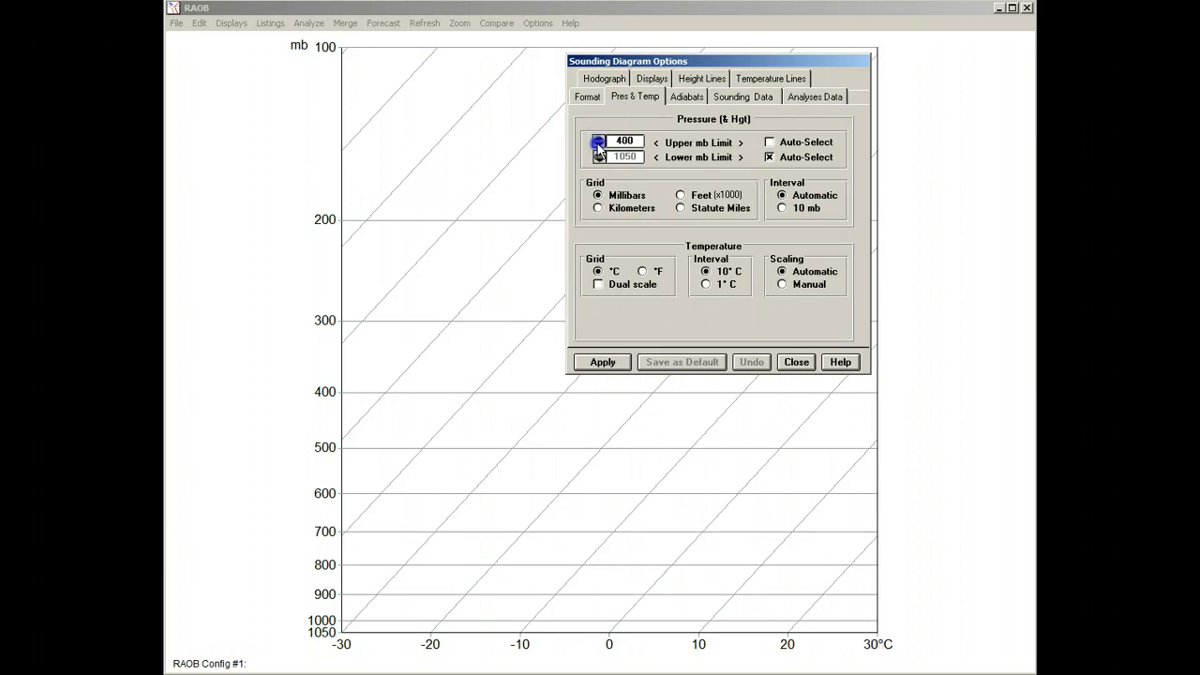
click(599, 143)
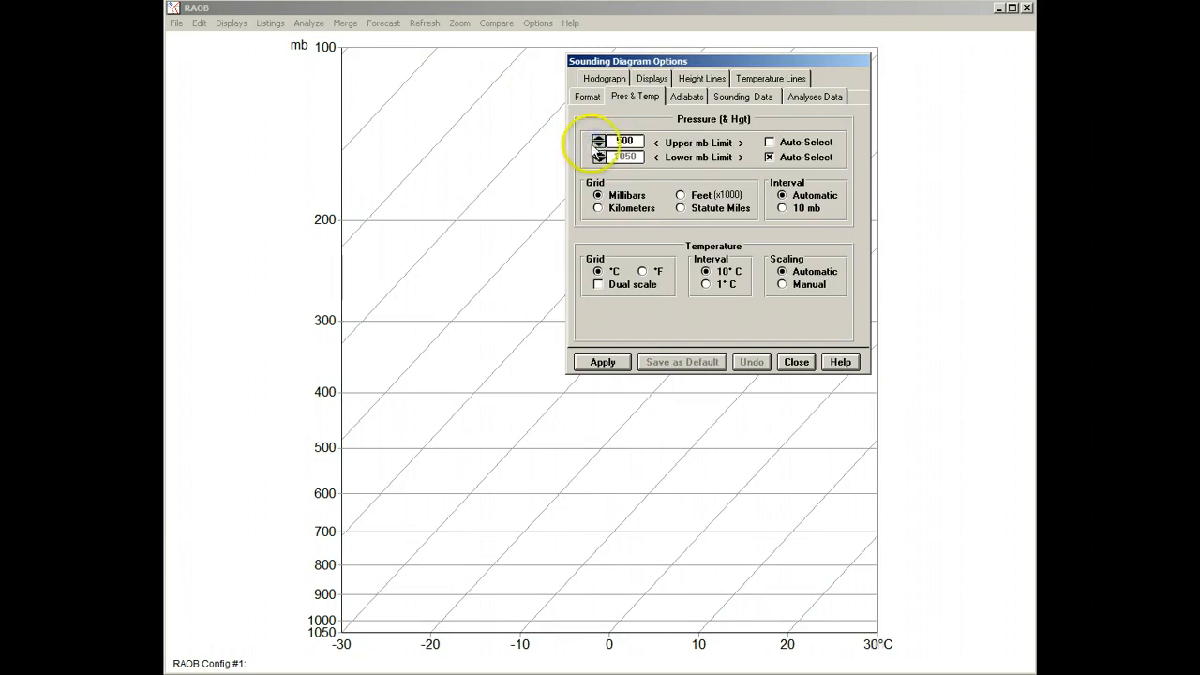
click(602, 364)
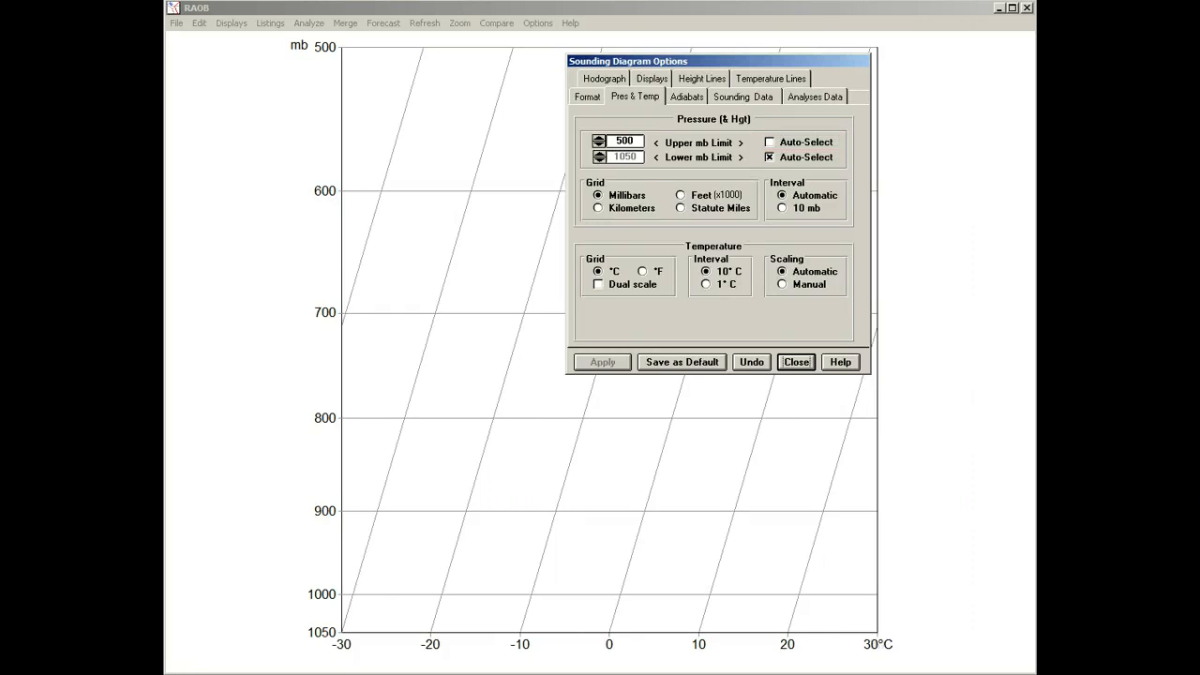
Step: Set the lower pressure limit to 900 mb and apply it to the sounding diagram
click(600, 160)
click(600, 161)
click(599, 160)
click(599, 159)
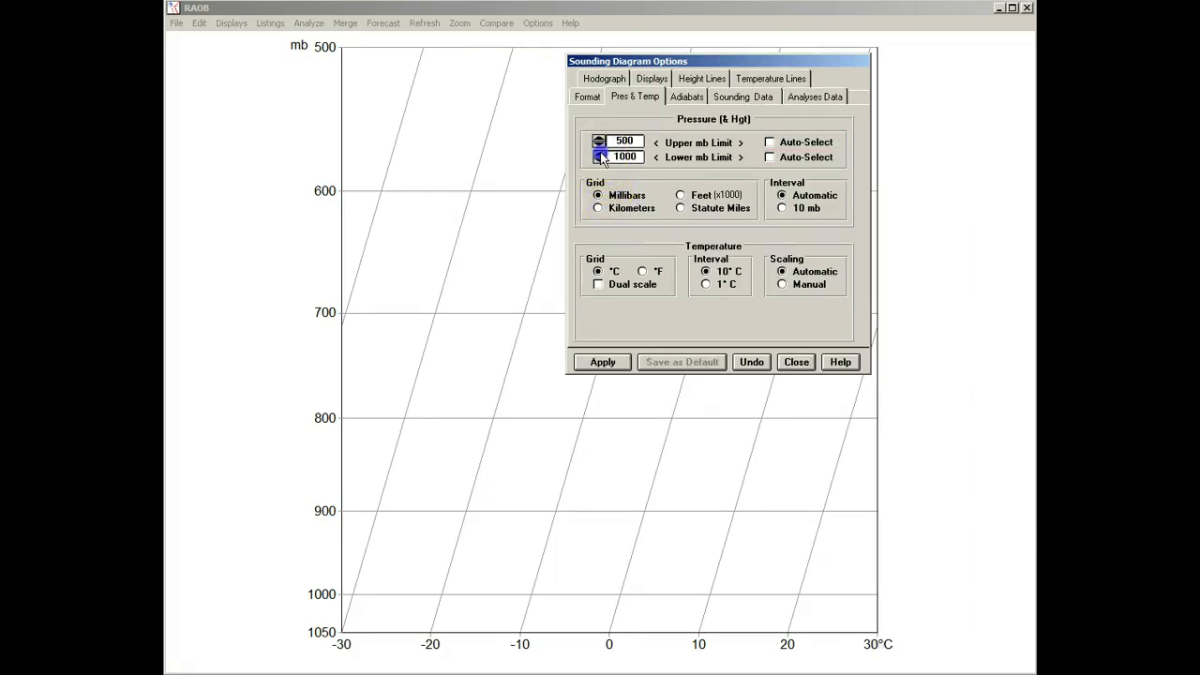
click(599, 159)
click(599, 159)
click(599, 160)
click(599, 160)
click(599, 160)
click(599, 160)
click(600, 159)
click(599, 159)
click(600, 272)
click(601, 361)
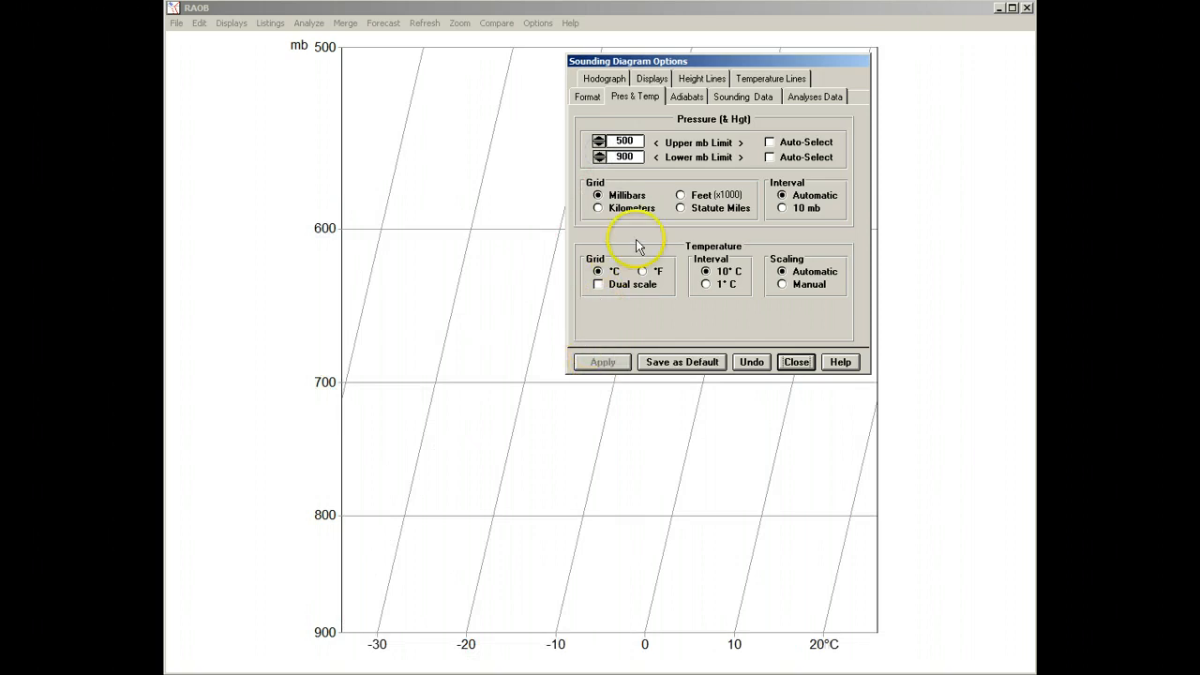
Step: Turn Auto-Select back on for both the upper and lower pressure limits and apply the change
click(769, 143)
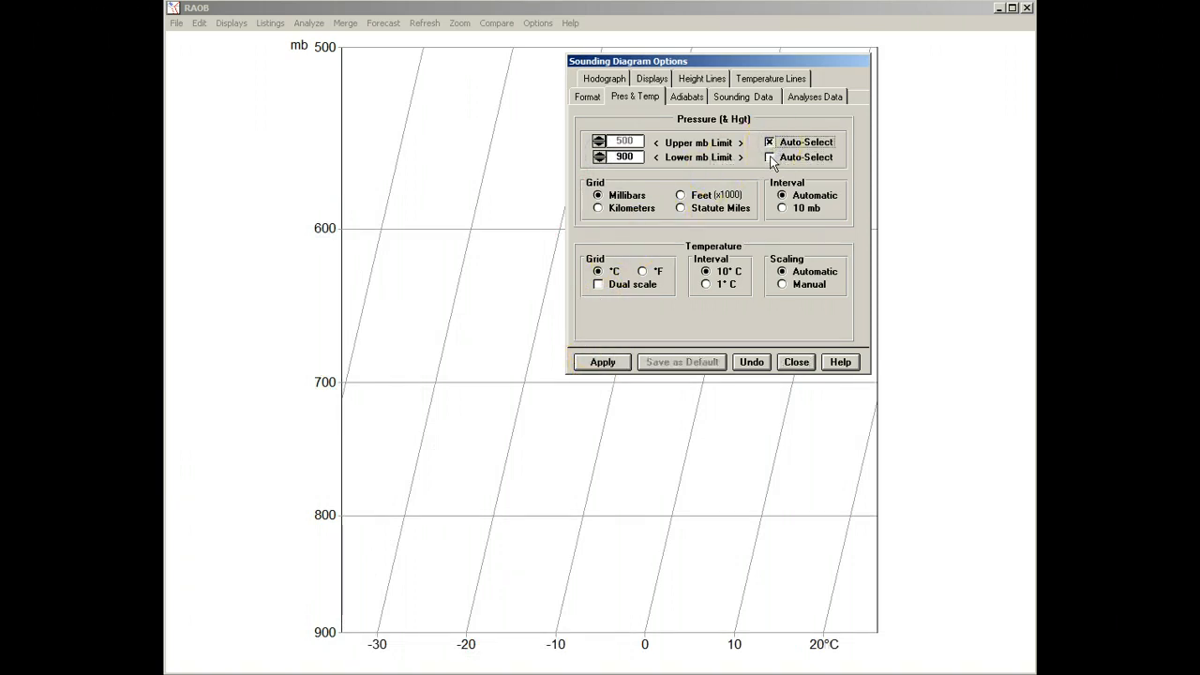
click(770, 157)
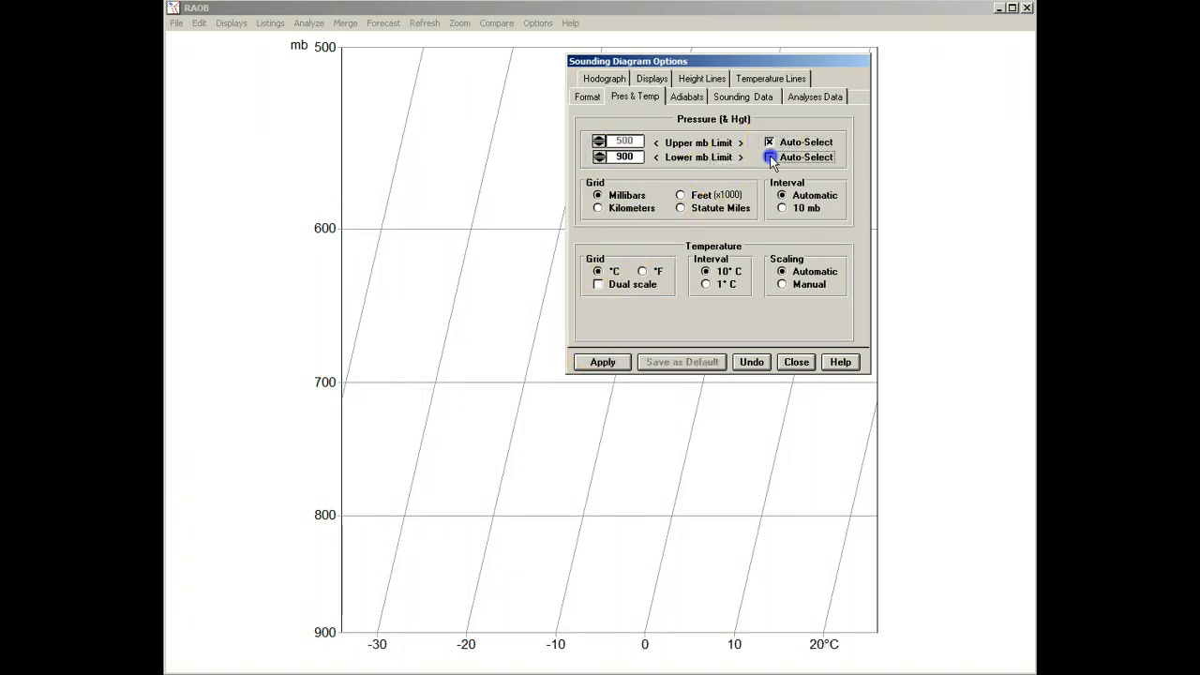
click(607, 362)
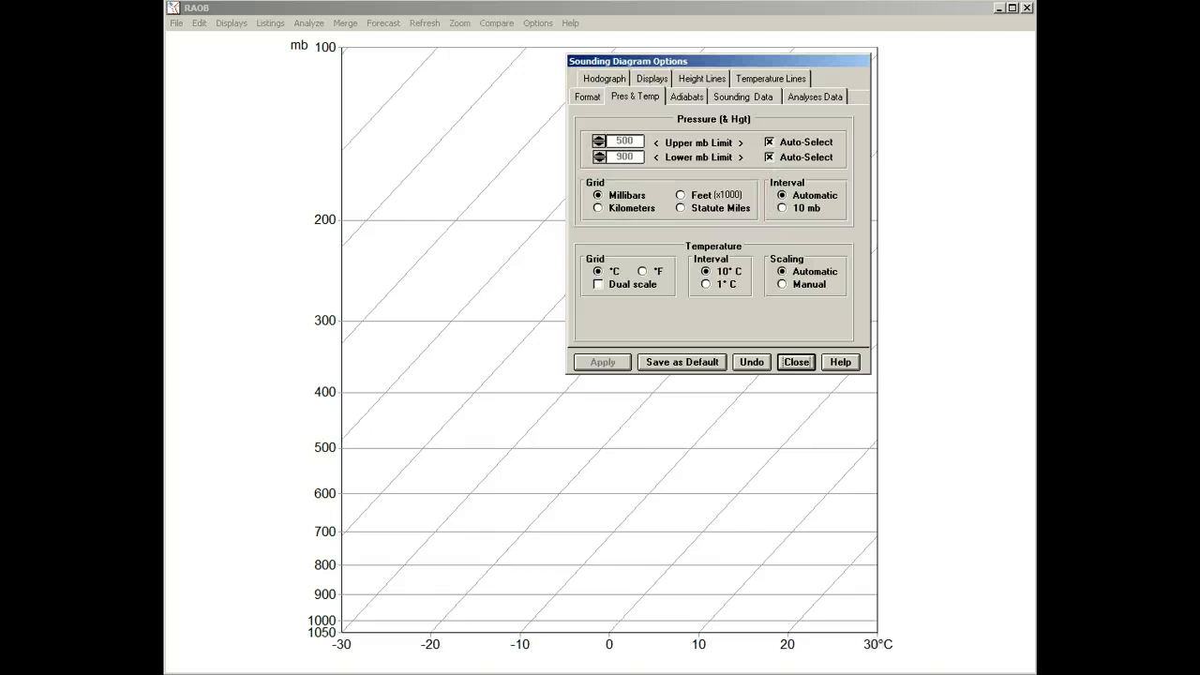
Step: Apply a vertical grid in kilometers to the diagram, followed by one in statute miles
click(597, 208)
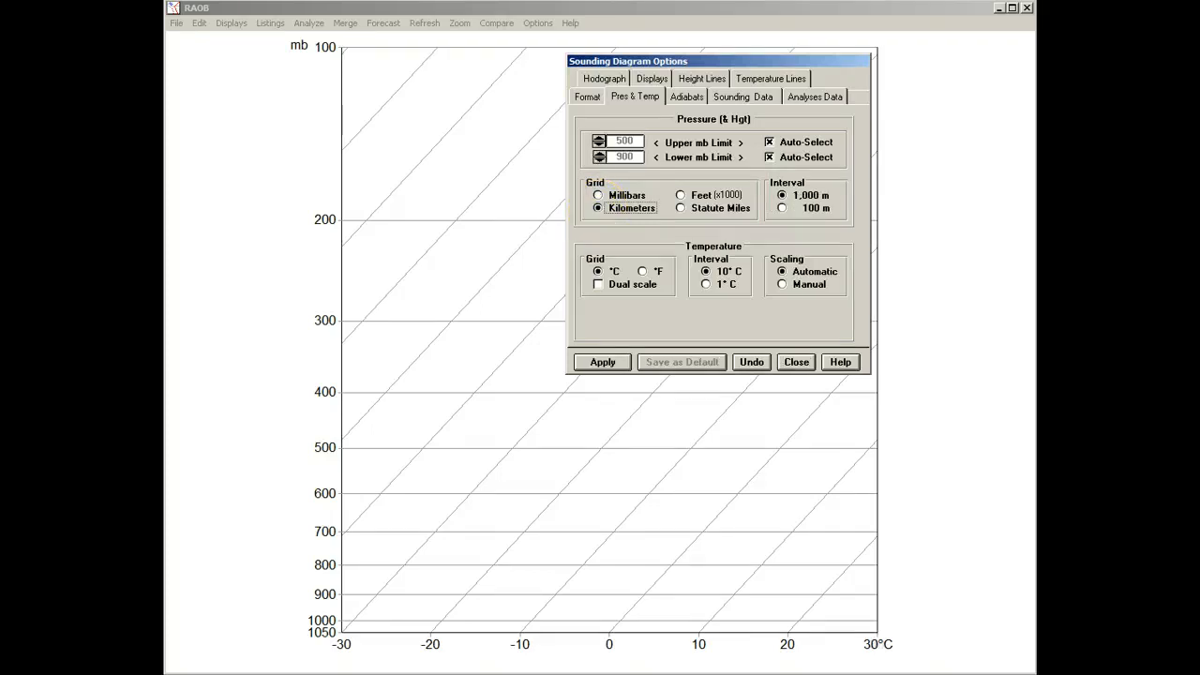
click(603, 362)
click(681, 209)
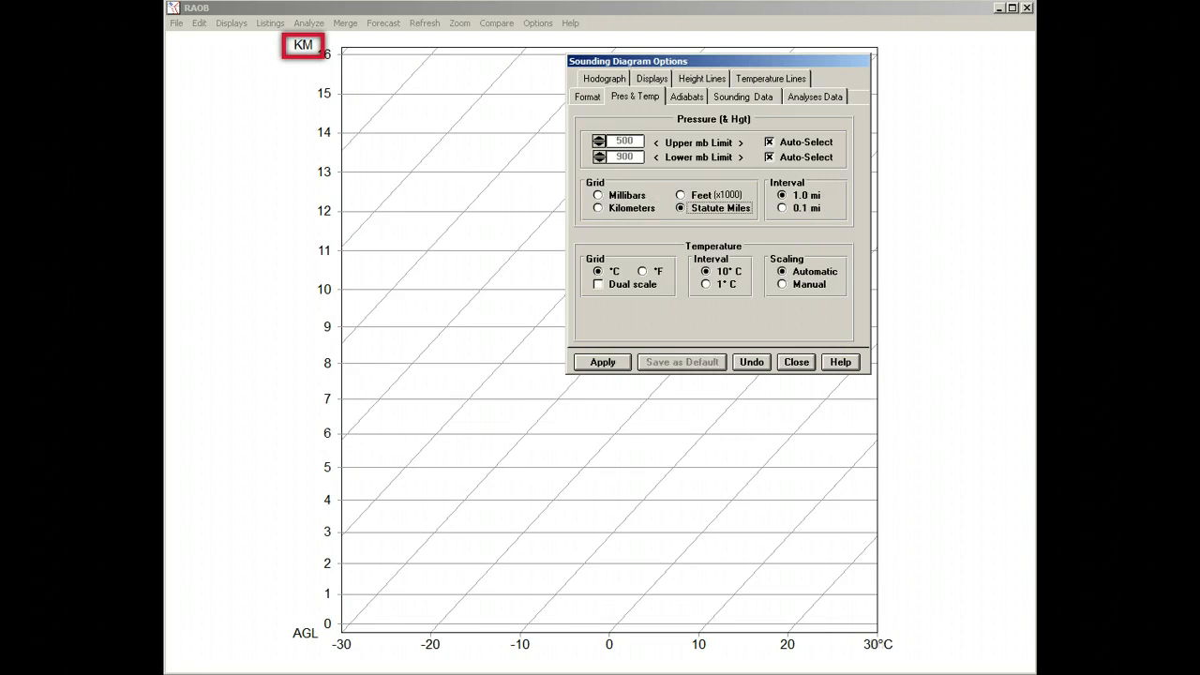
click(603, 362)
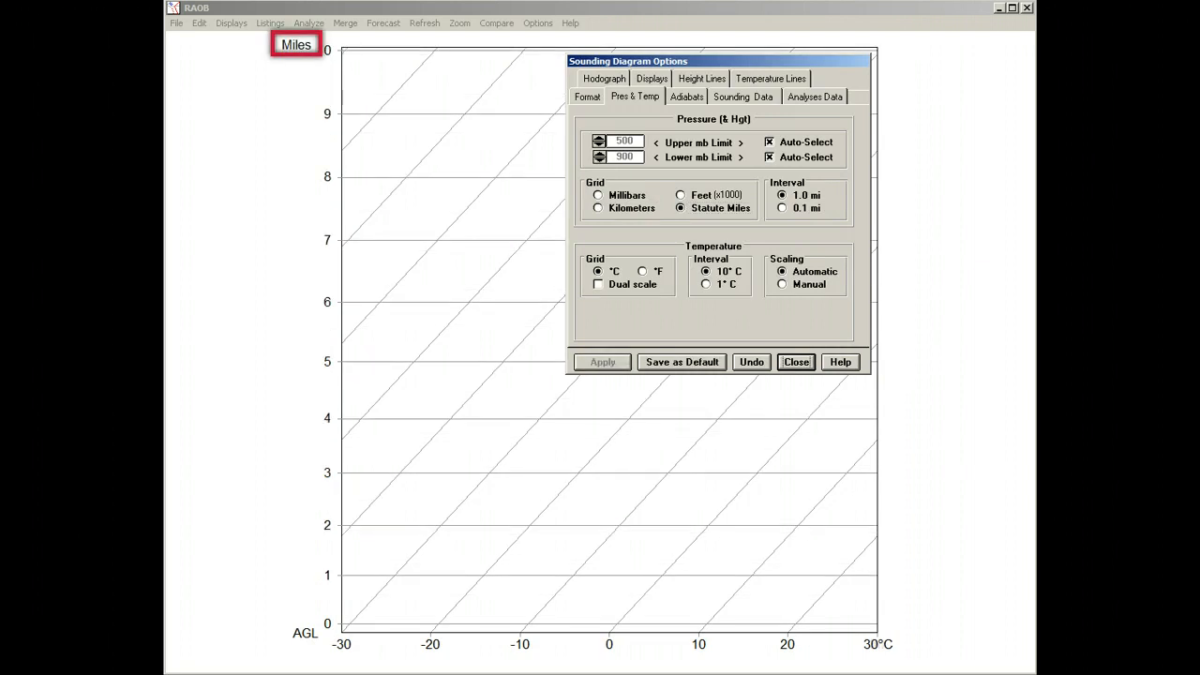
Step: Return the diagram's vertical grid to millibars and apply the change
click(597, 194)
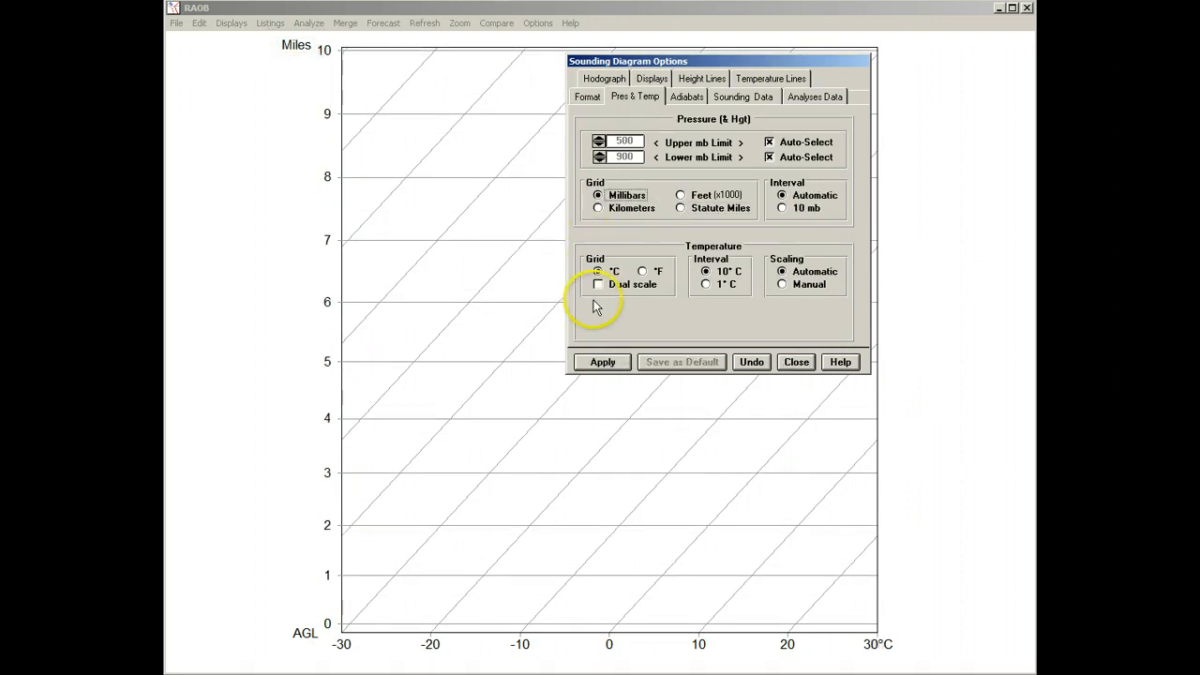
click(603, 362)
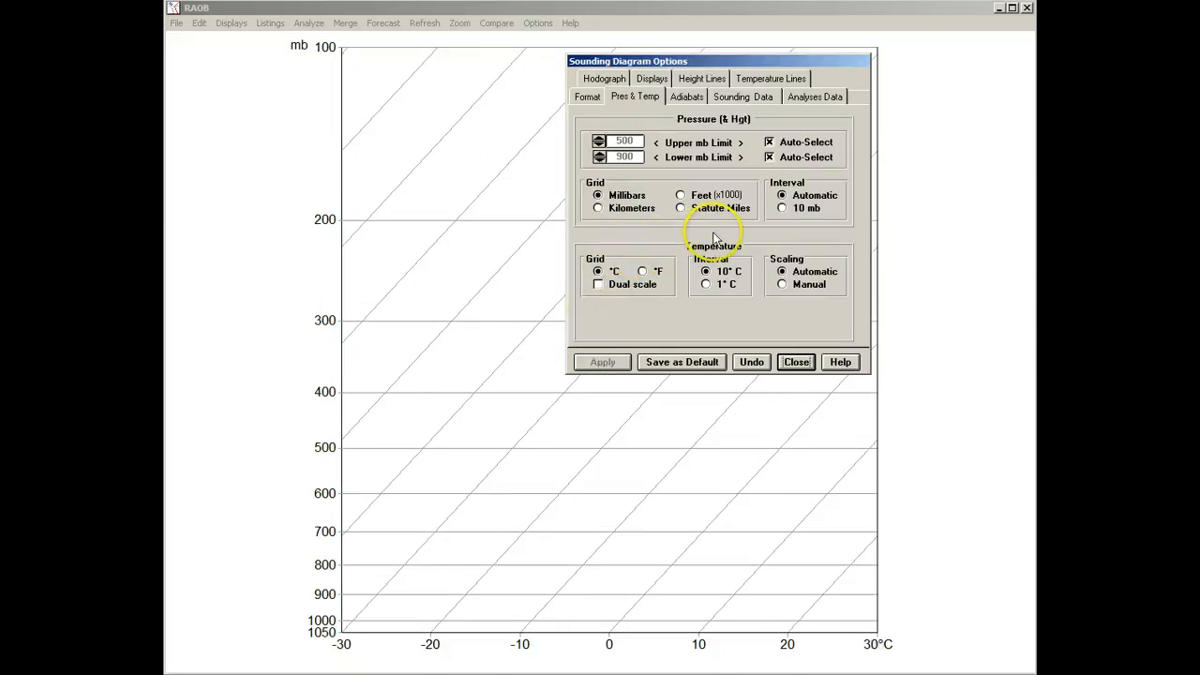
Step: Apply a 10 mb pressure interval to the diagram, and return the interval to Automatic
click(782, 209)
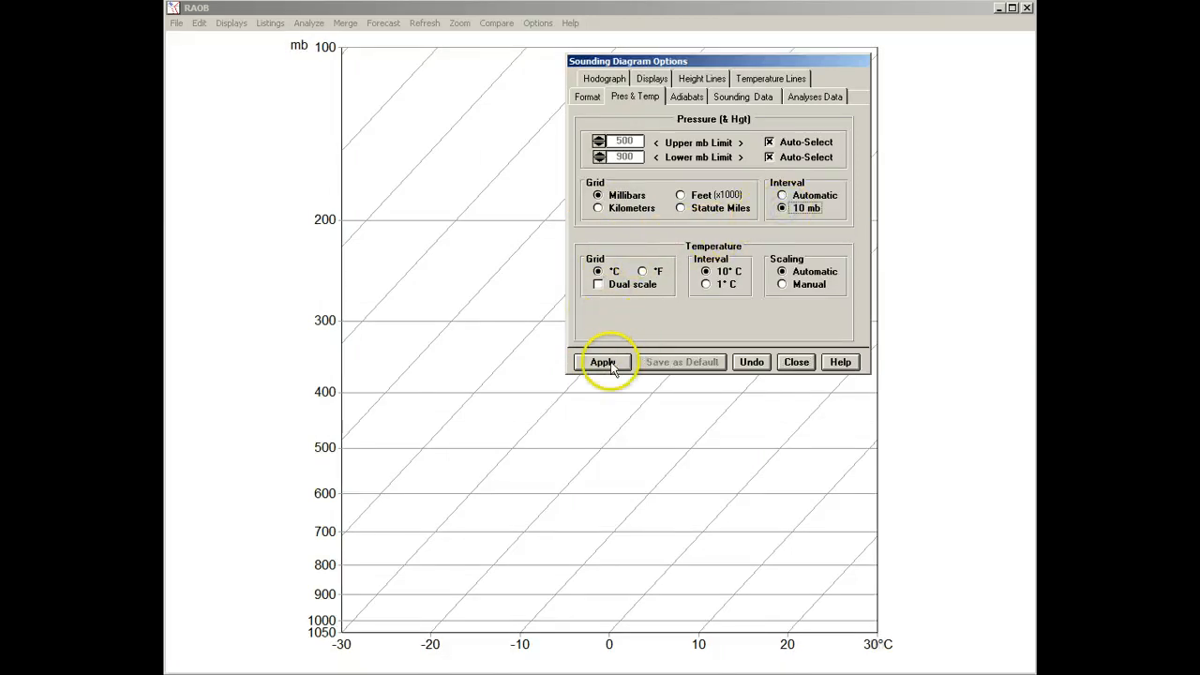
click(605, 363)
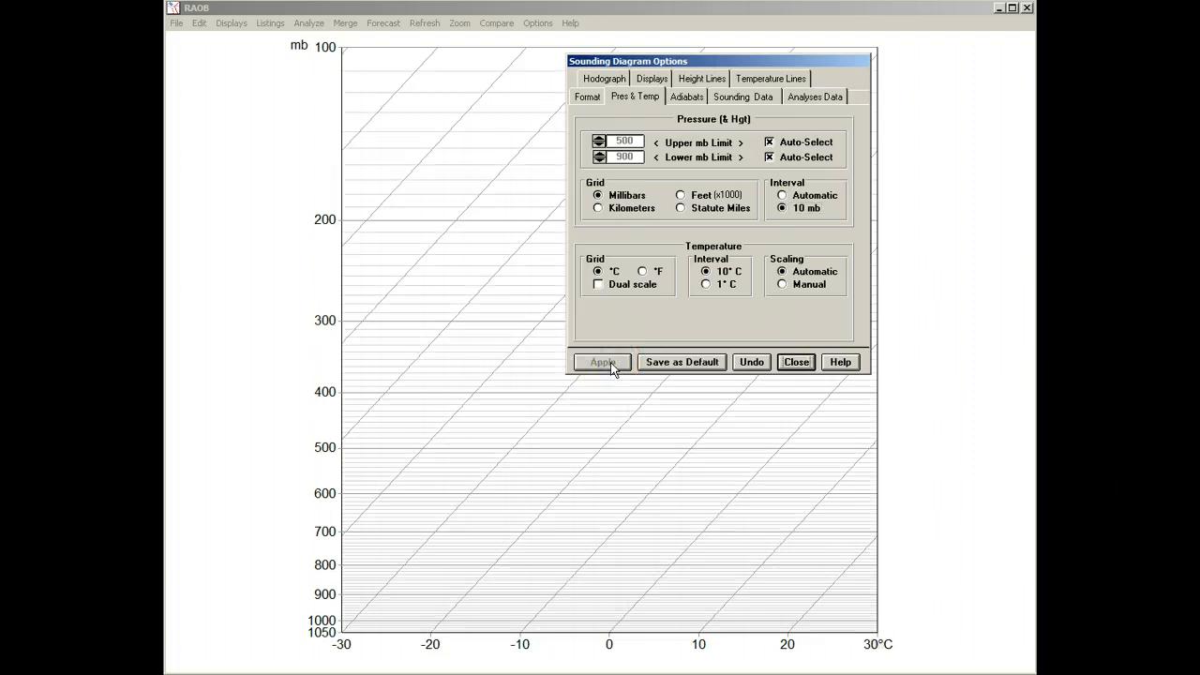
click(782, 195)
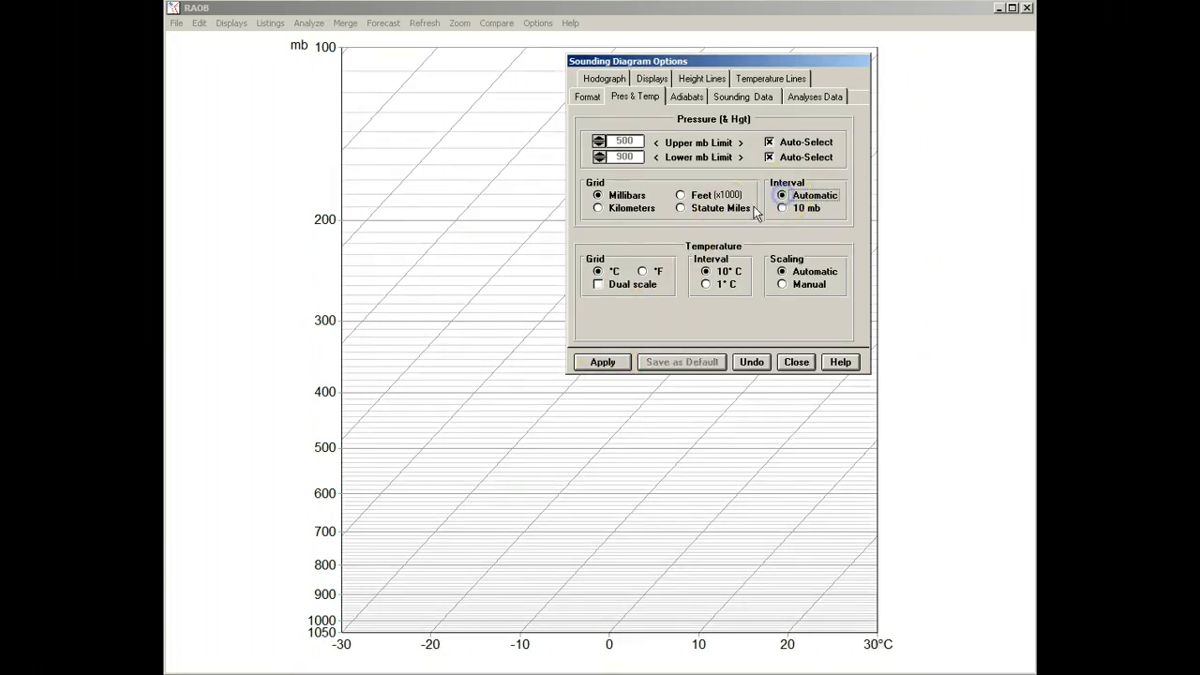
click(616, 364)
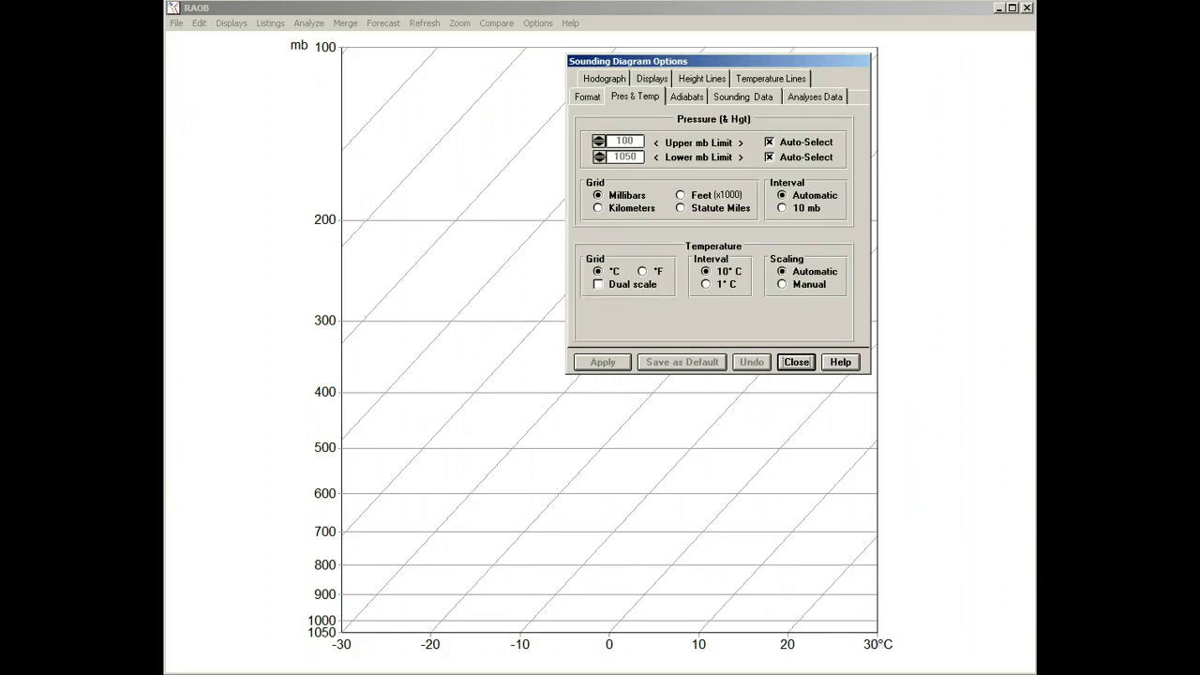
Step: Switch the temperature grid to °F and add the dual scale, applying both to the diagram
click(642, 271)
click(604, 363)
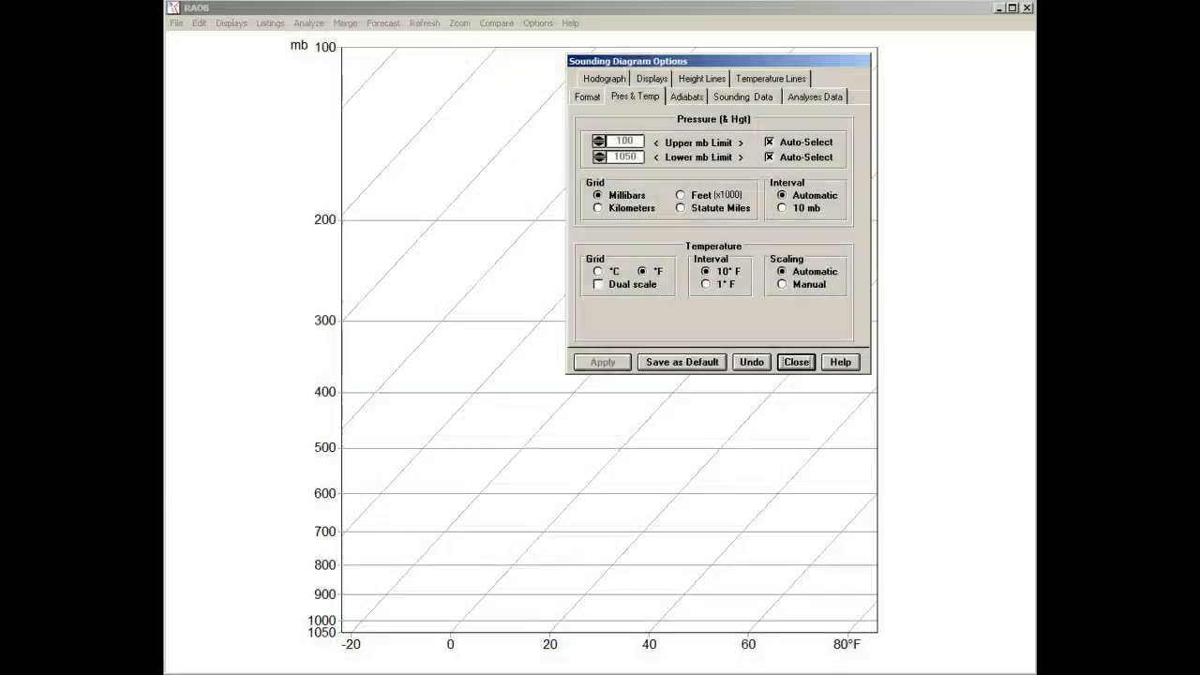
click(597, 284)
click(603, 363)
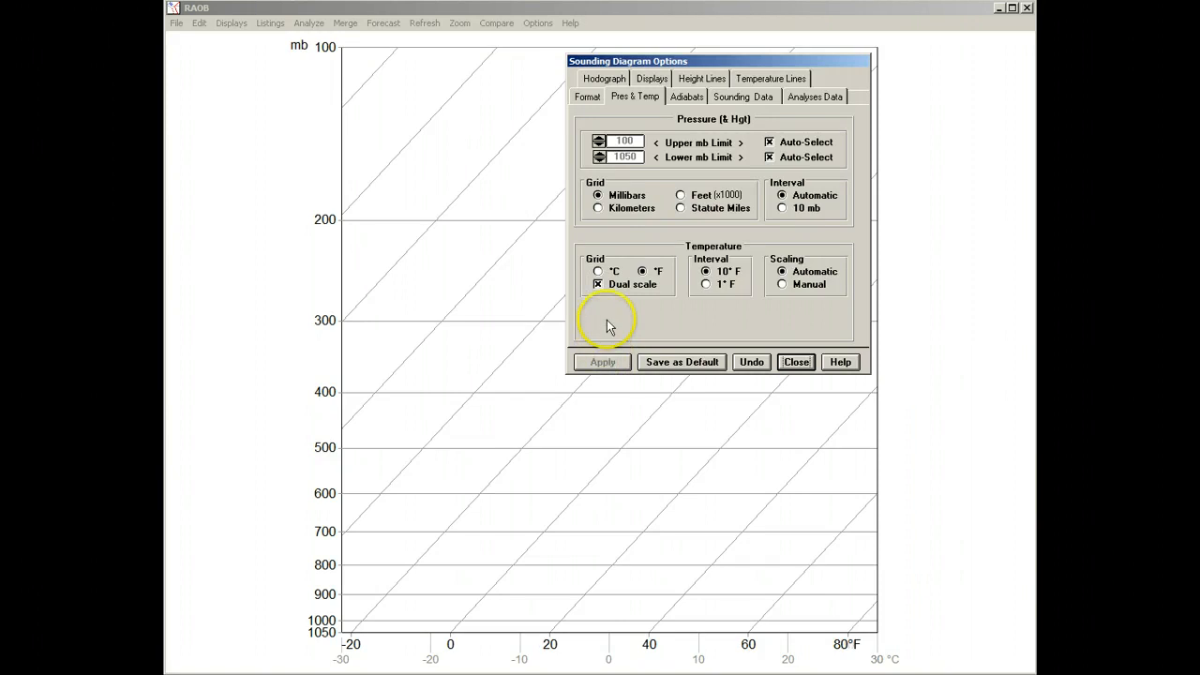
Step: Return the temperature grid to °C and turn off the dual scale, applying both changes
click(598, 271)
click(602, 363)
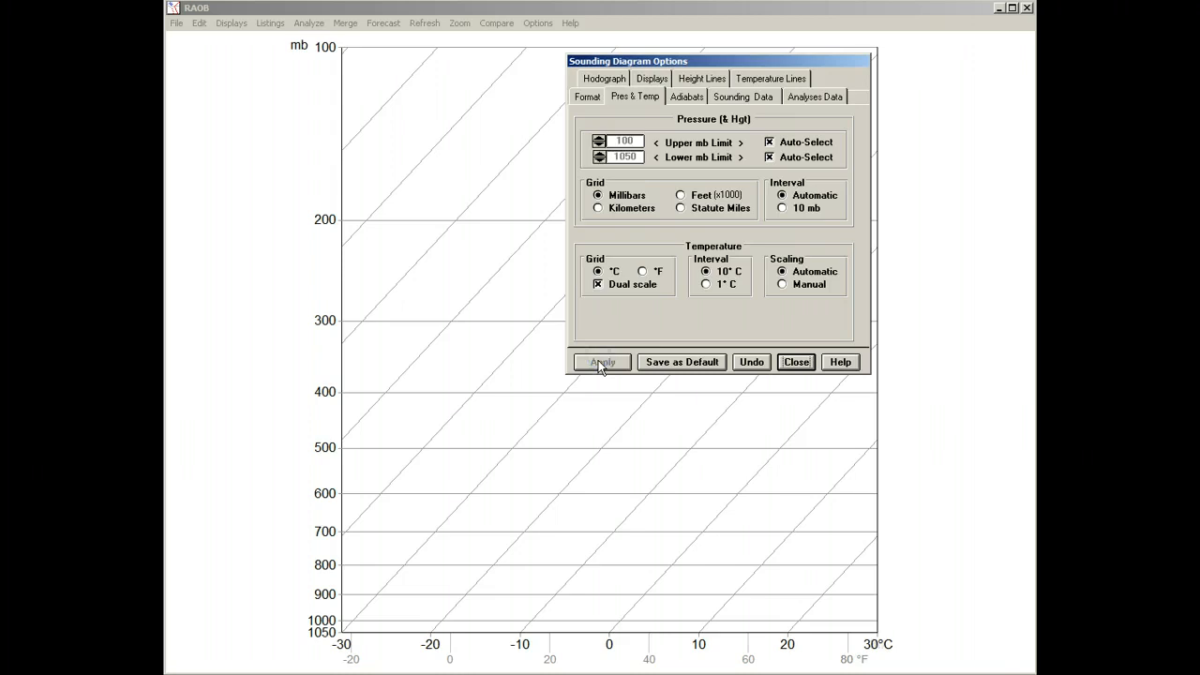
click(598, 284)
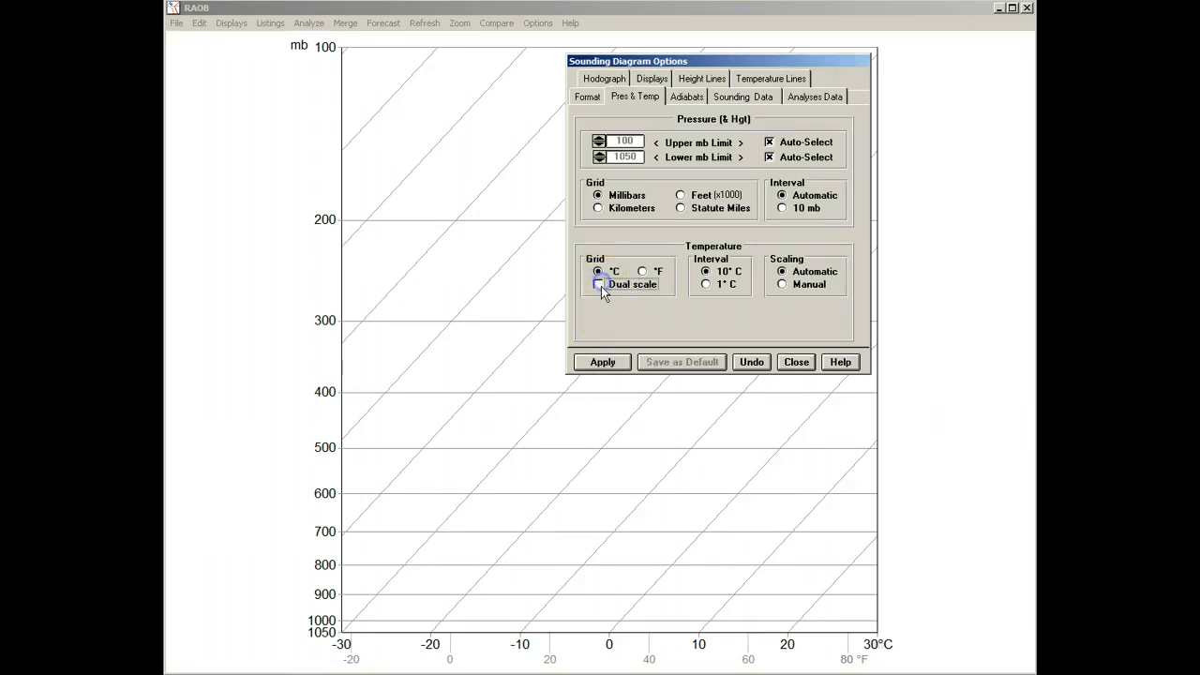
click(604, 363)
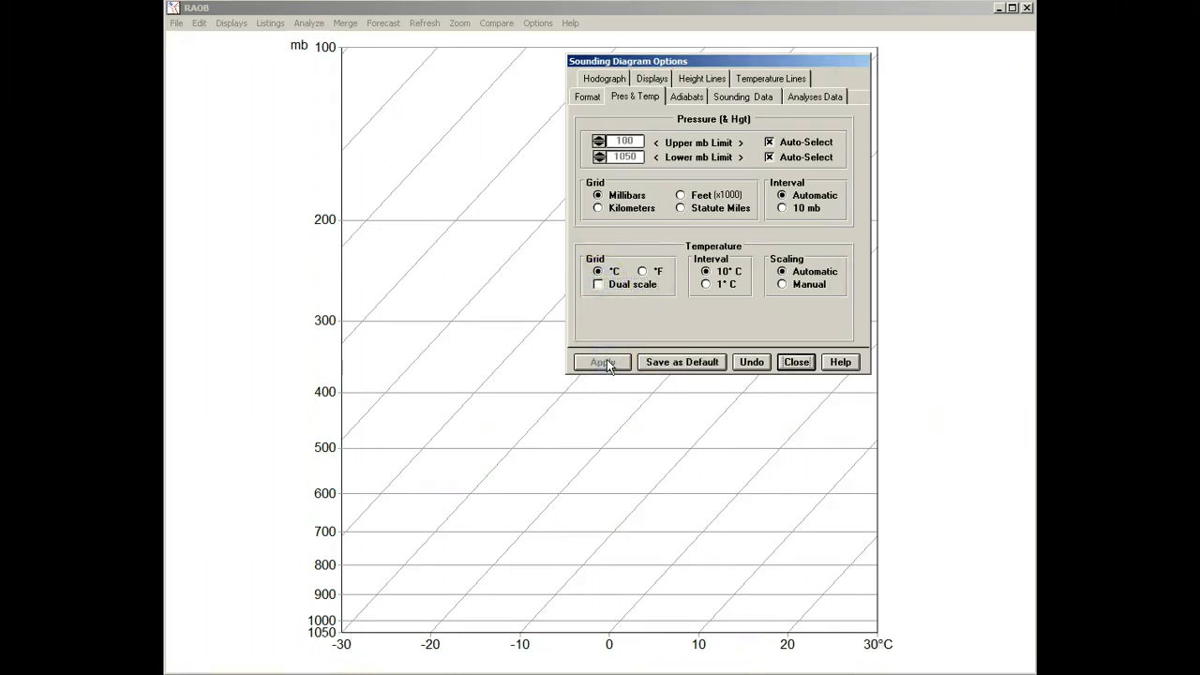
Step: Apply a 1° C temperature interval to the diagram, and return the interval to 10° C
click(707, 286)
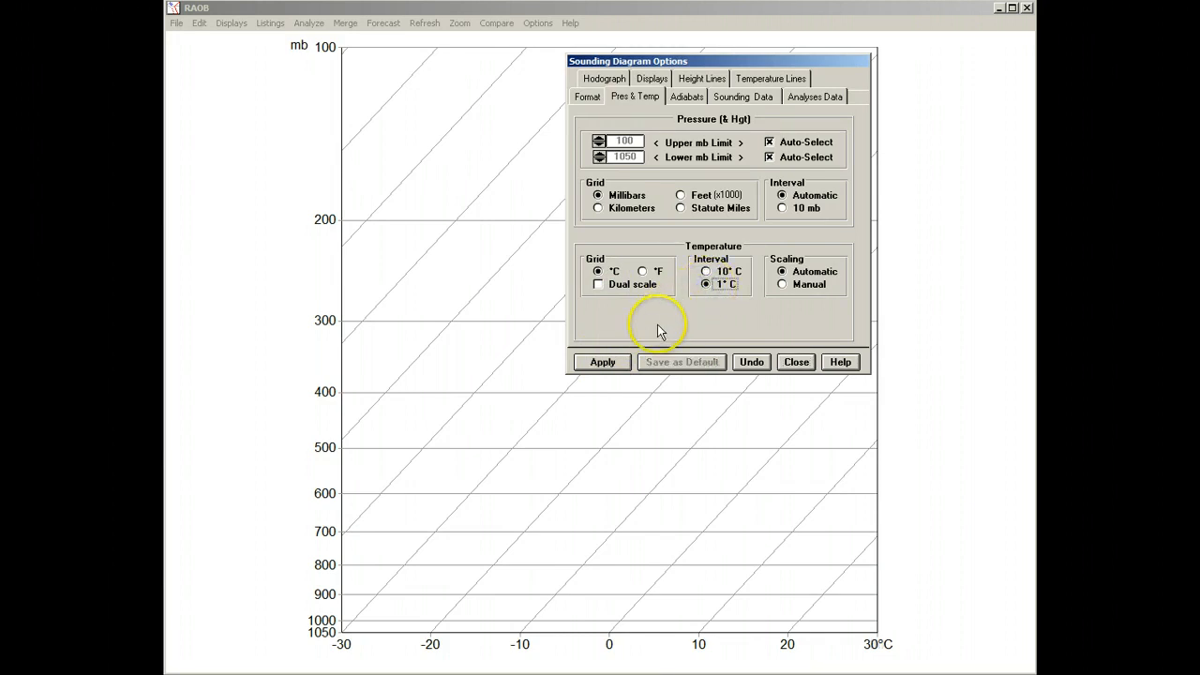
click(614, 362)
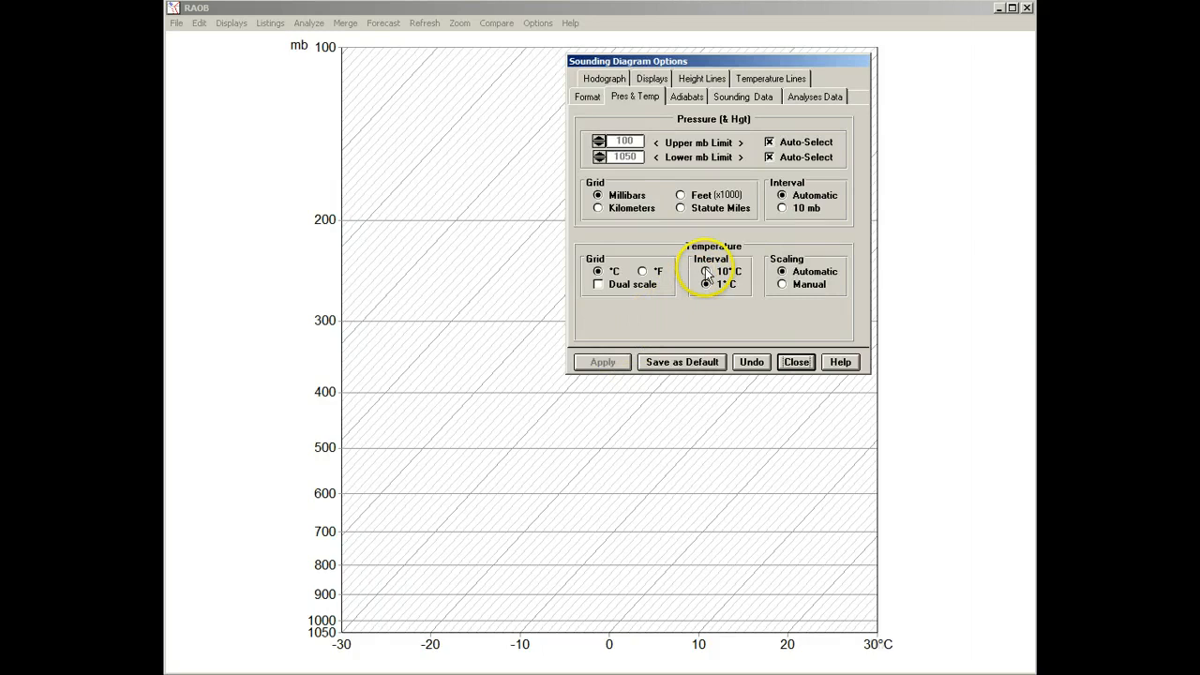
click(711, 270)
click(611, 363)
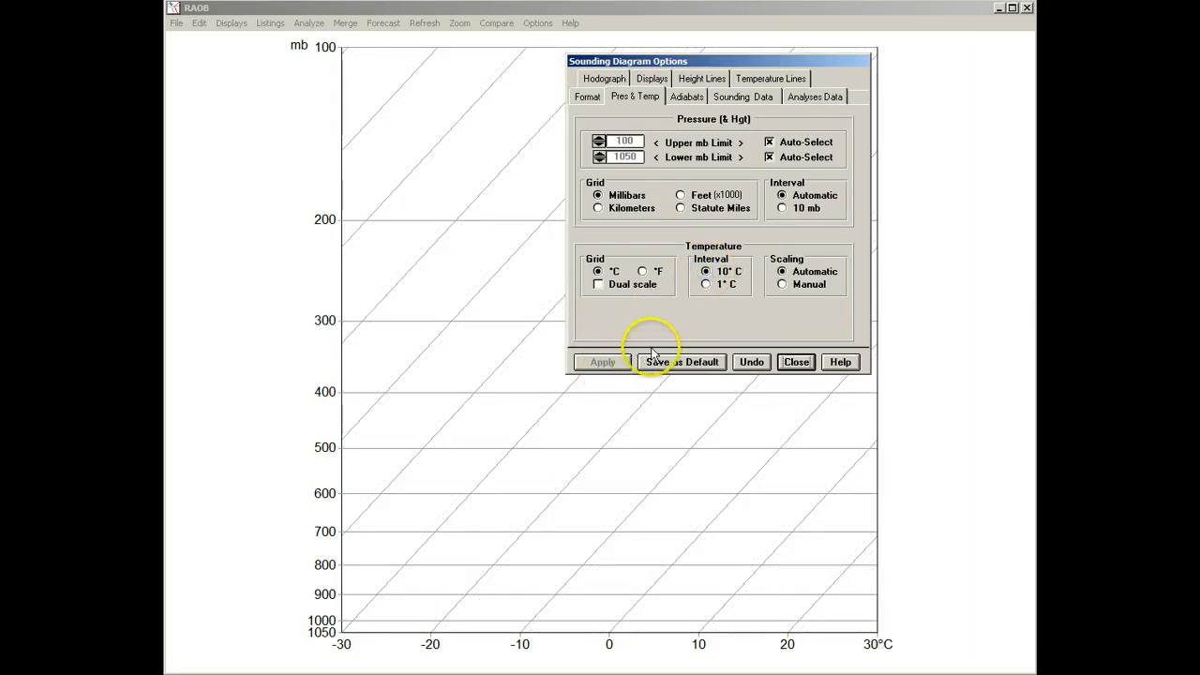
Step: Apply manual temperature scaling with a minimum of -20 °C and a maximum of 20 °C
click(782, 284)
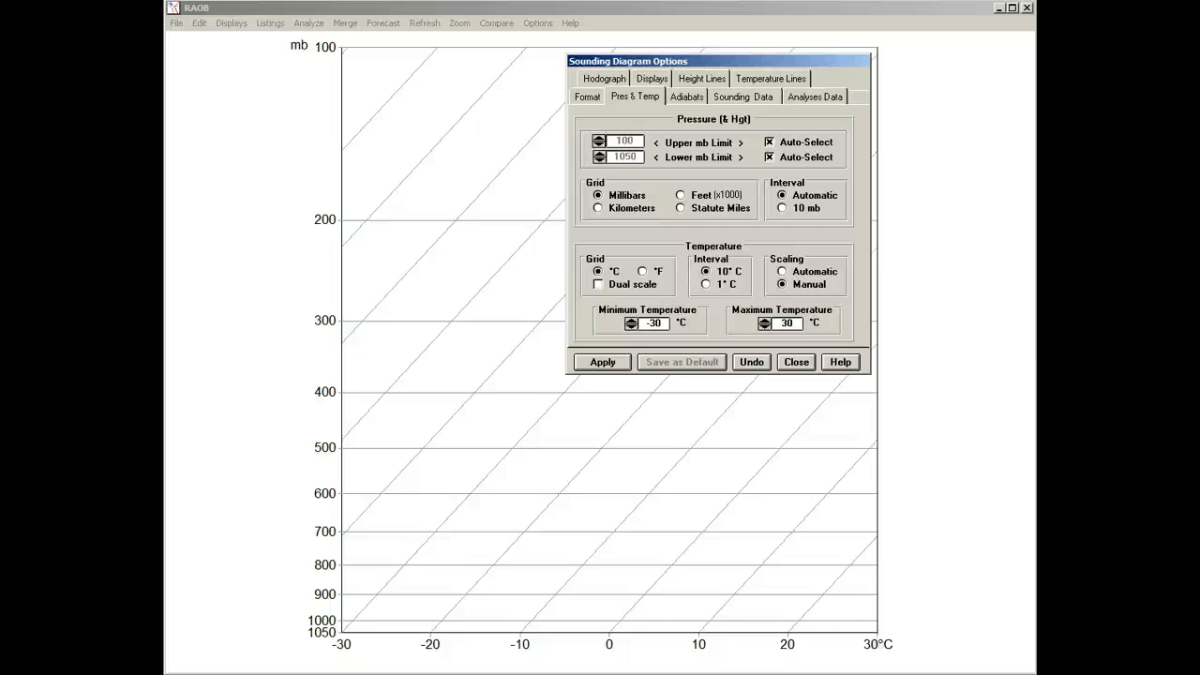
click(631, 320)
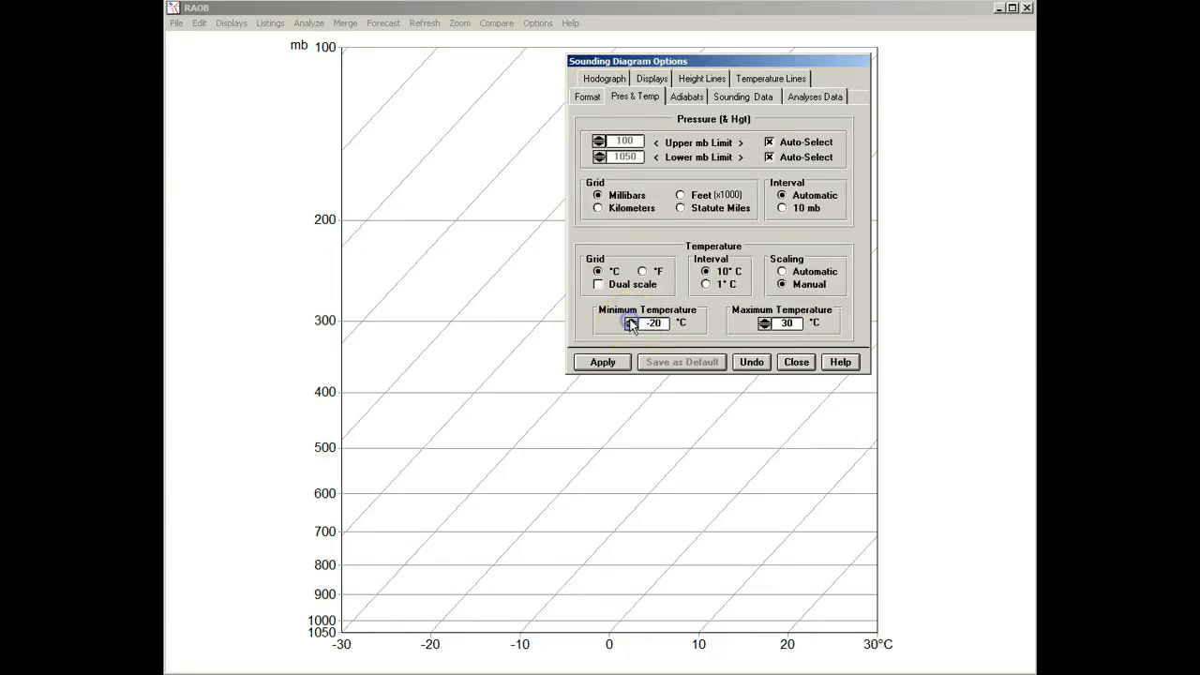
click(765, 326)
click(625, 365)
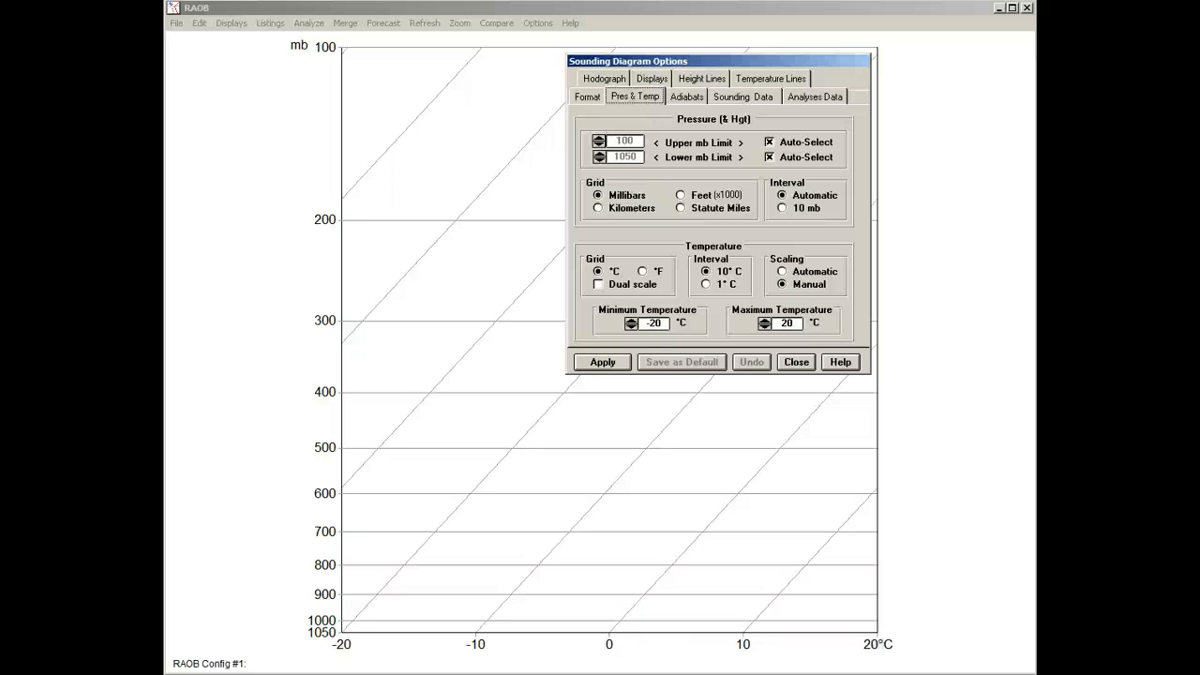
Step: Change the diagram type to Tephigram, apply it, and show its pressure and temperature options
click(587, 96)
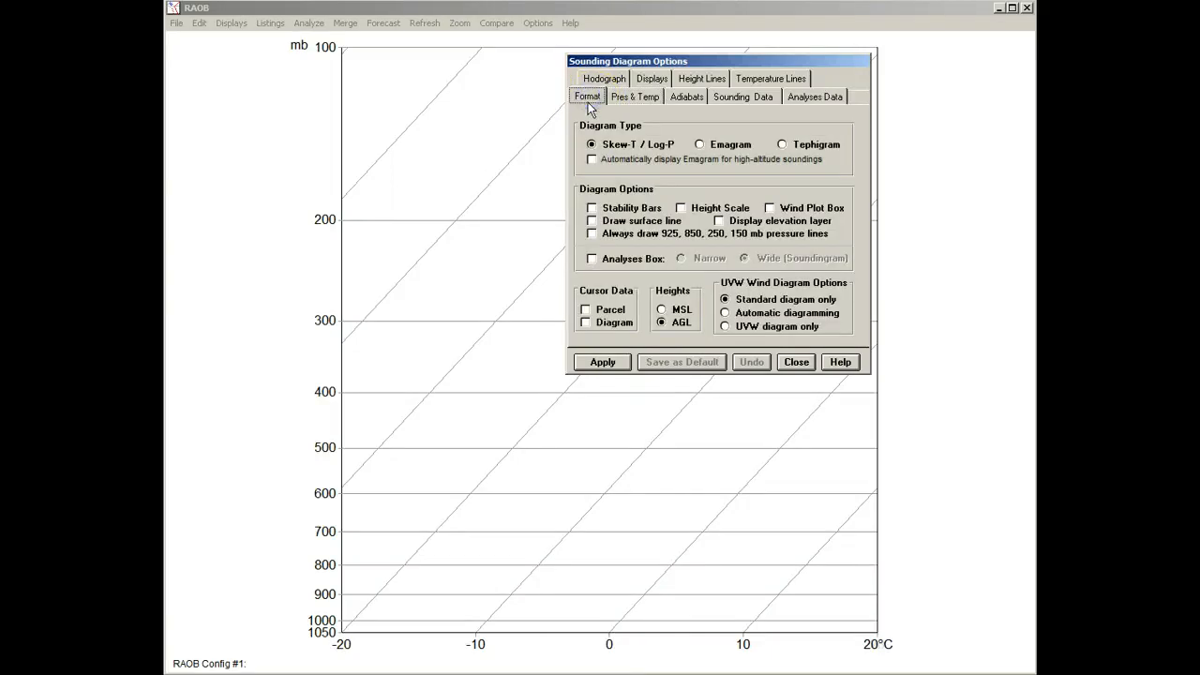
click(783, 145)
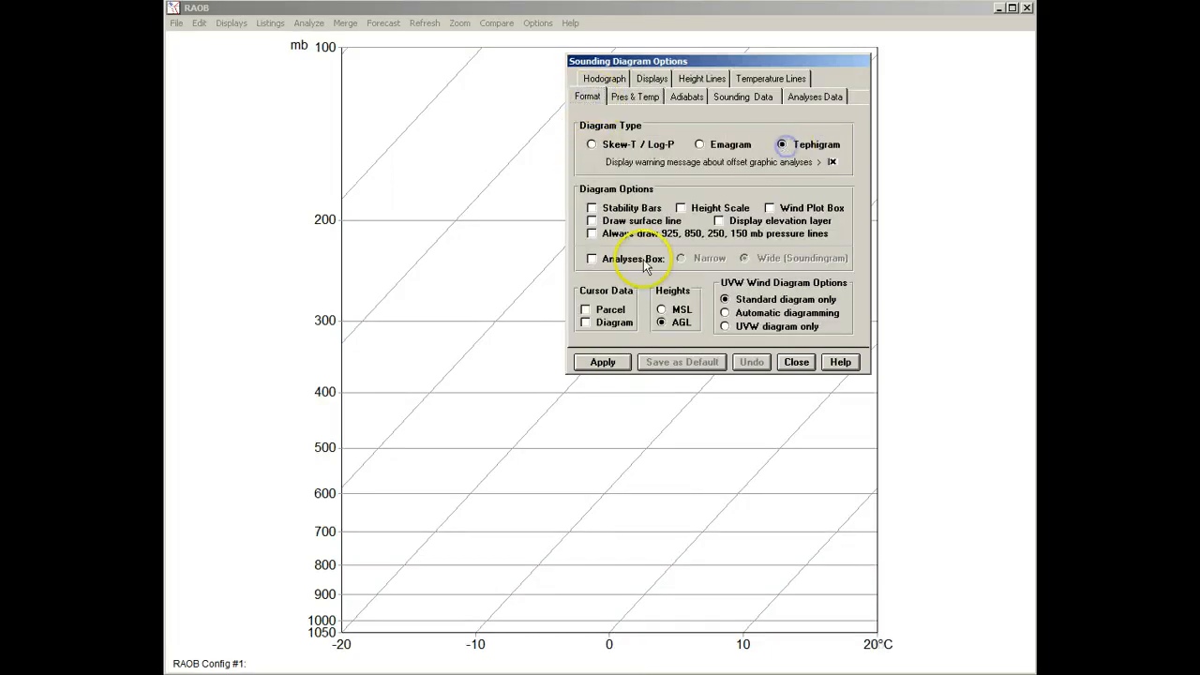
click(604, 364)
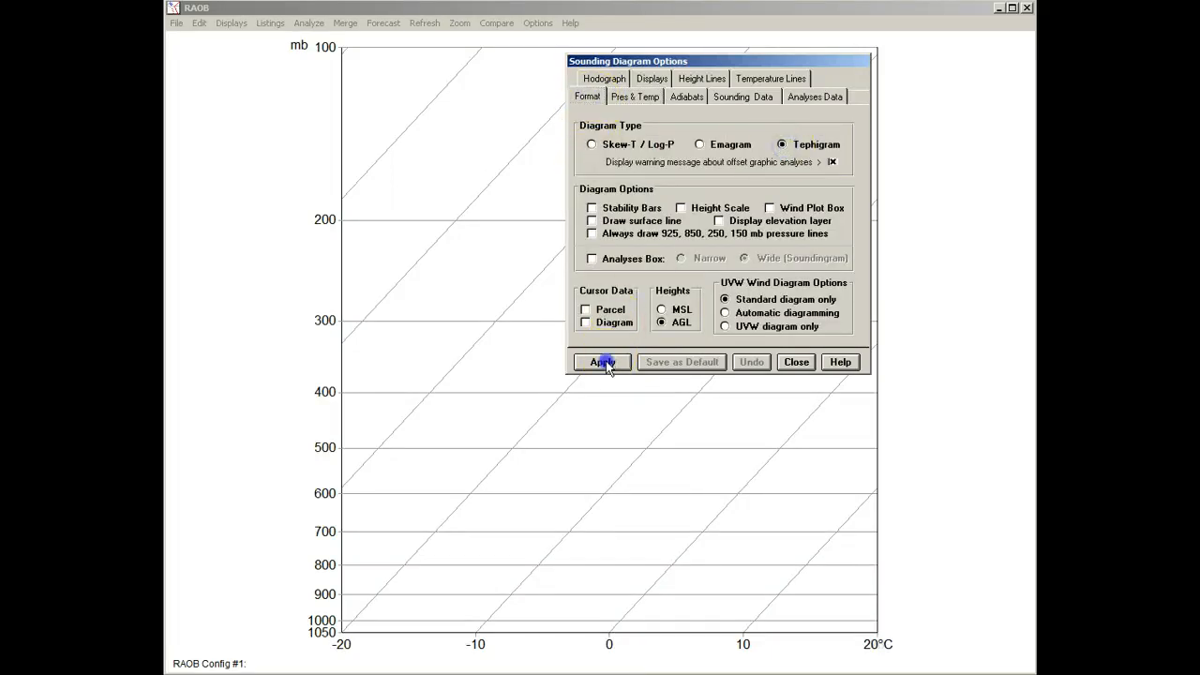
click(646, 102)
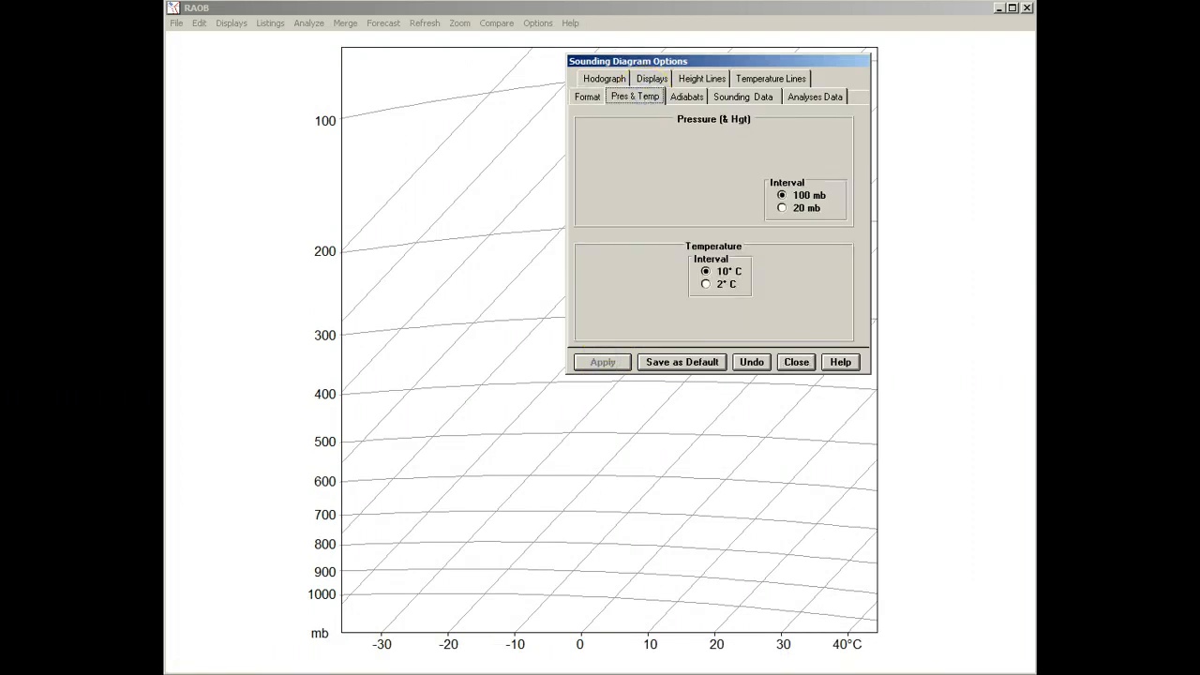